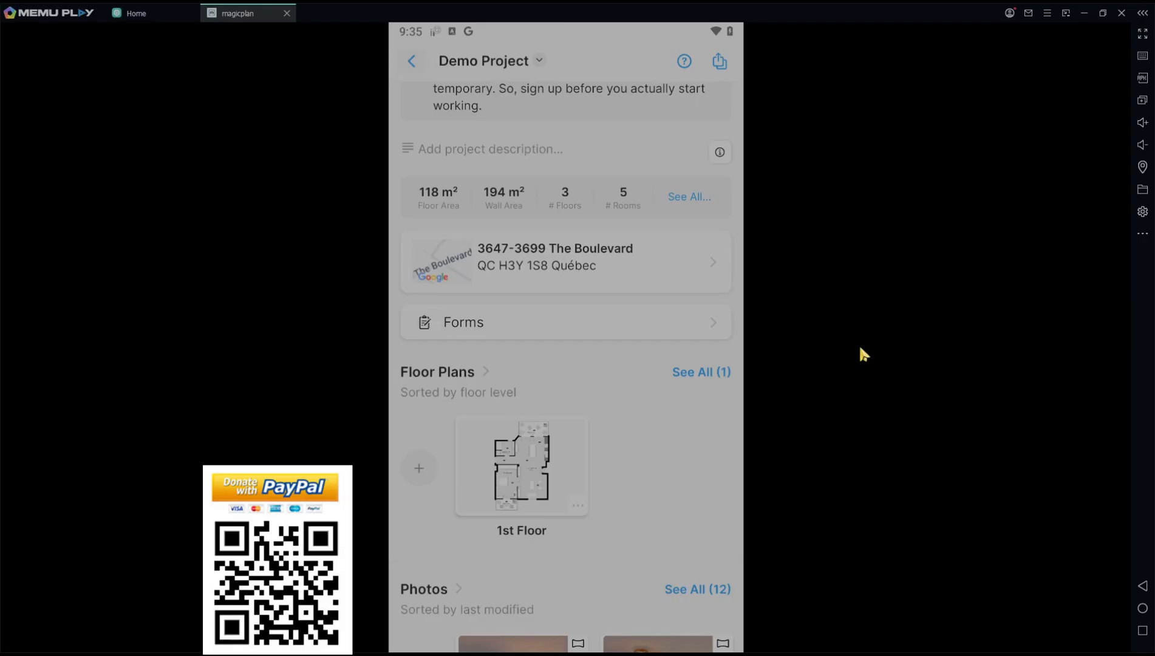
- Add a Ground Floor to the project and choose to insert a room on it
{"action": "left_click", "coordinate": [418, 469]}
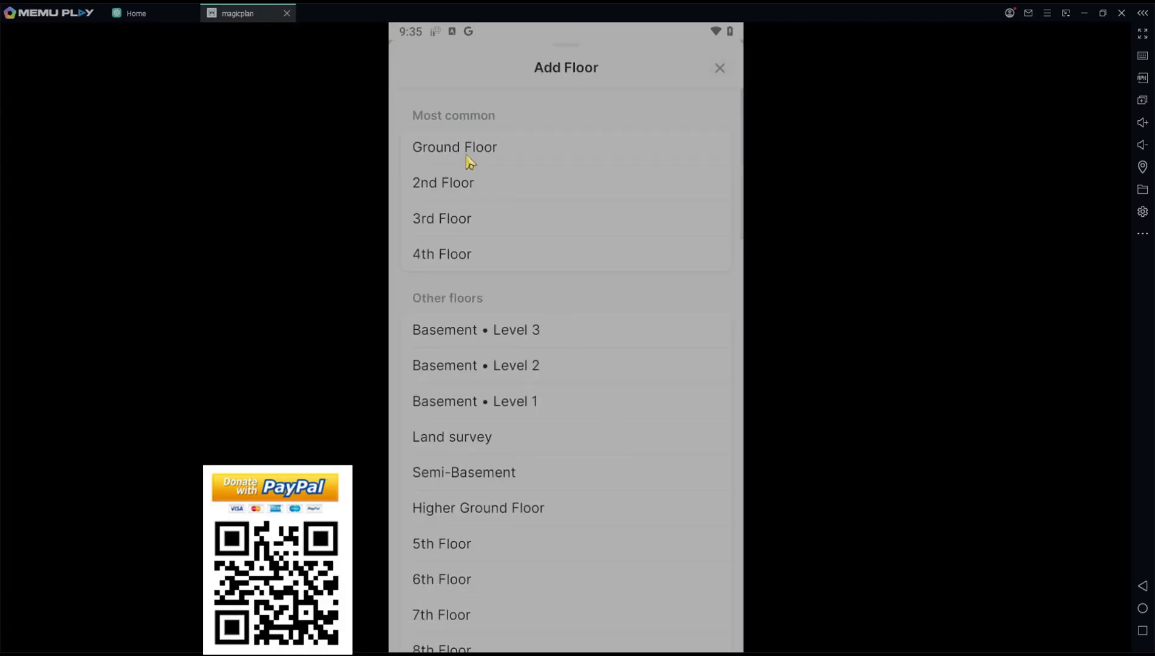
{"action": "left_click", "coordinate": [453, 151]}
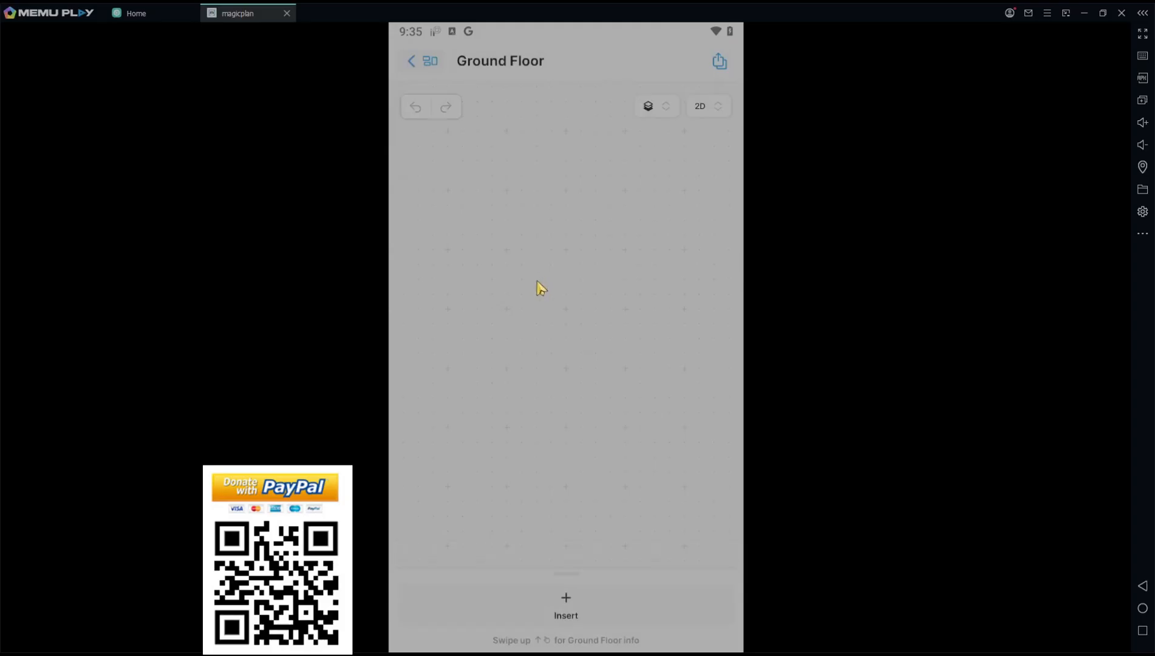
{"action": "left_click", "coordinate": [567, 604]}
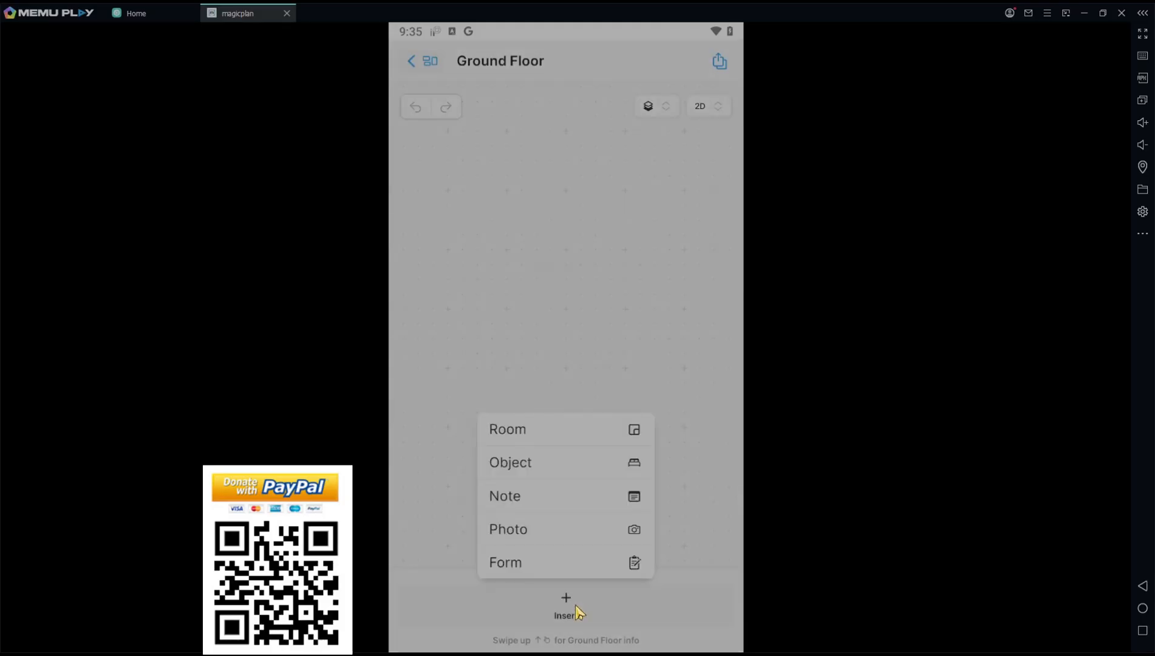
{"action": "left_click", "coordinate": [508, 429]}
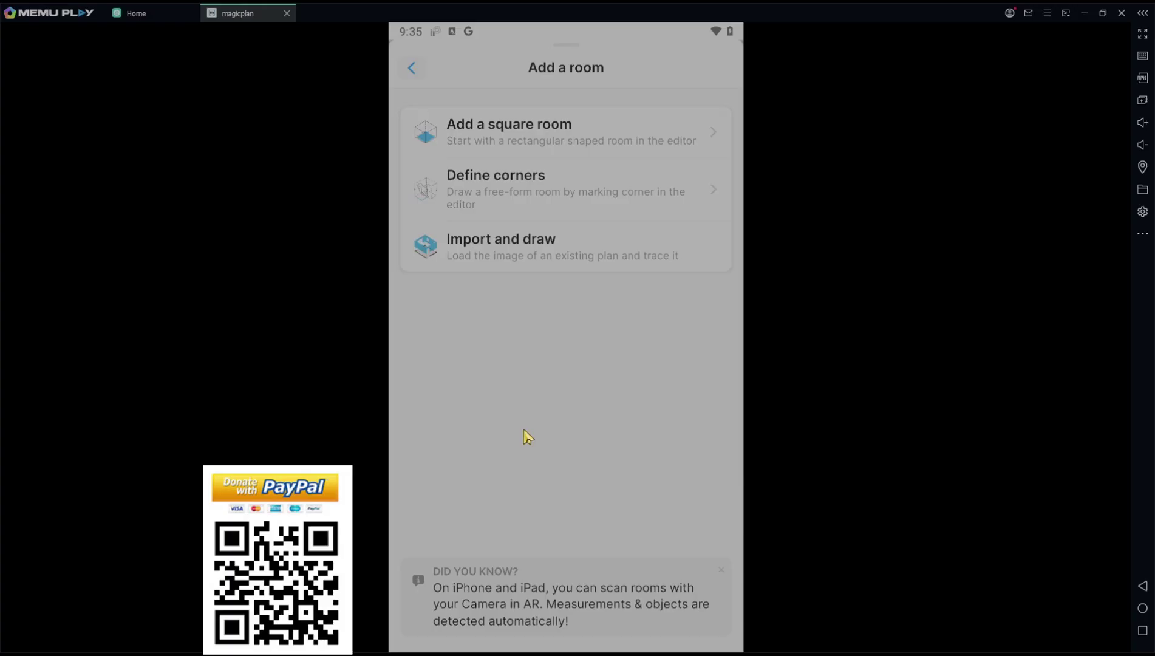
- Place a 2.50 m square room typed as Living Room and return to the floor
{"action": "left_click", "coordinate": [521, 143]}
{"action": "left_click", "coordinate": [477, 248]}
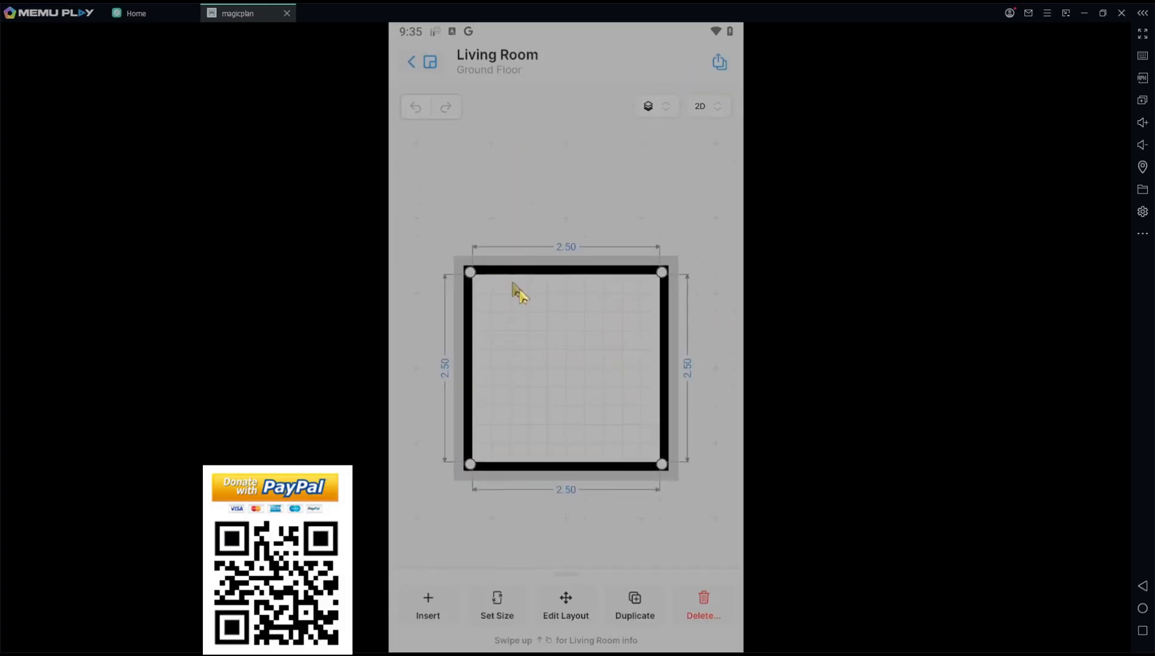
{"action": "left_click", "coordinate": [691, 181]}
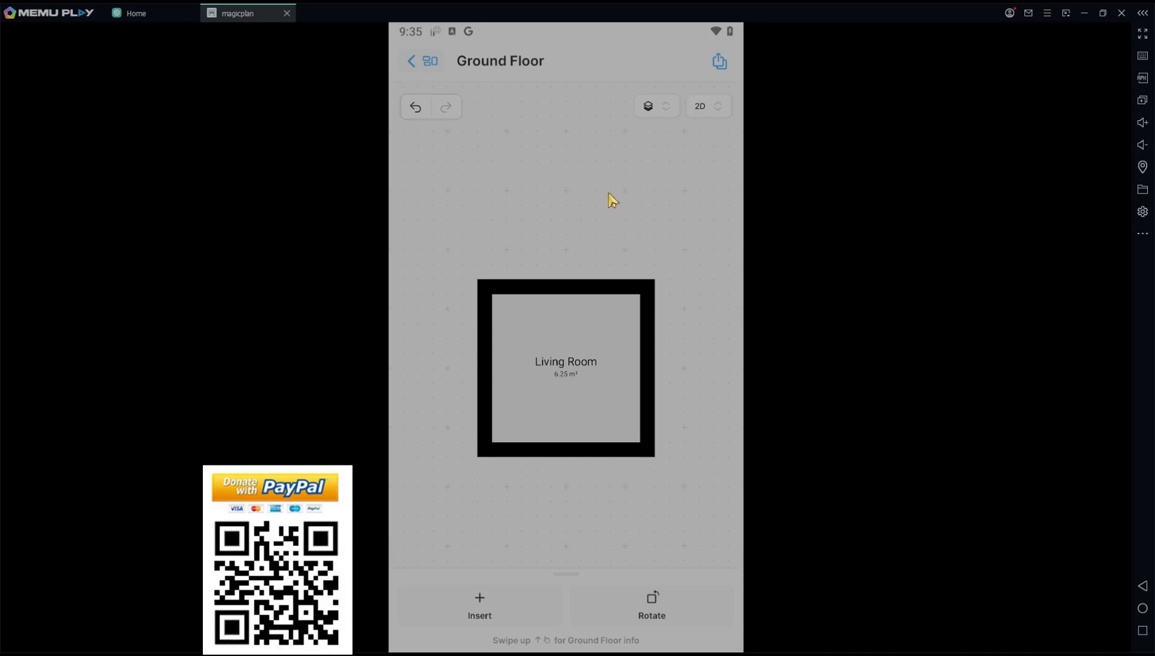
- From All Floor Plans, add a 2nd Floor and choose to insert a room on it
{"action": "left_click", "coordinate": [655, 107]}
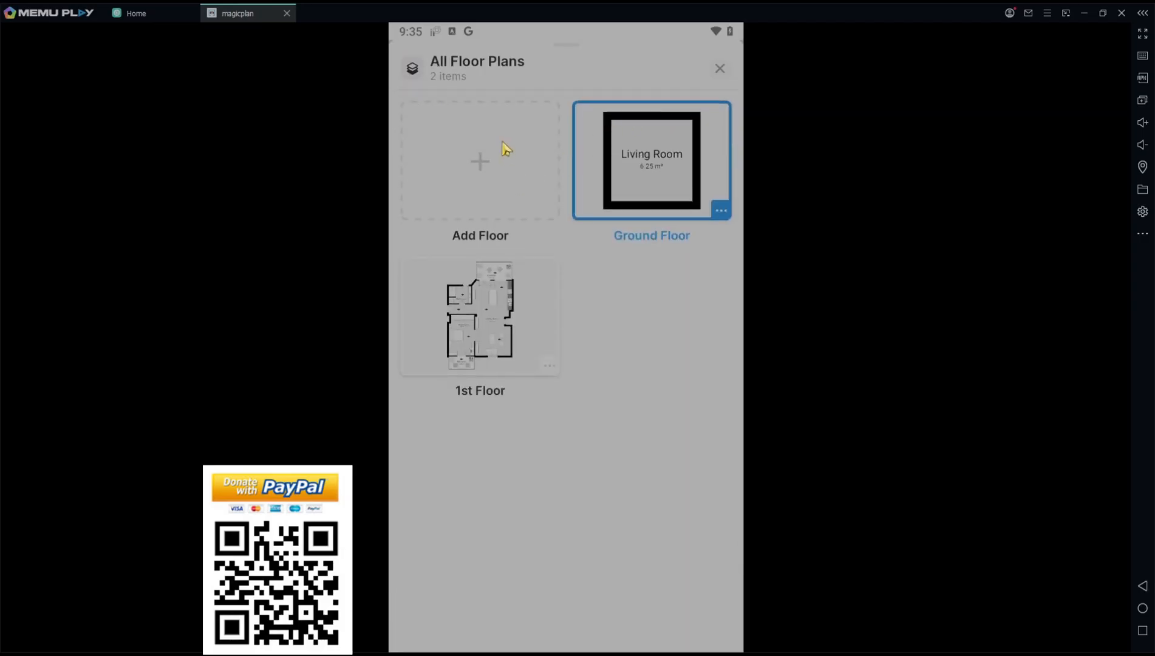
{"action": "left_click", "coordinate": [484, 172]}
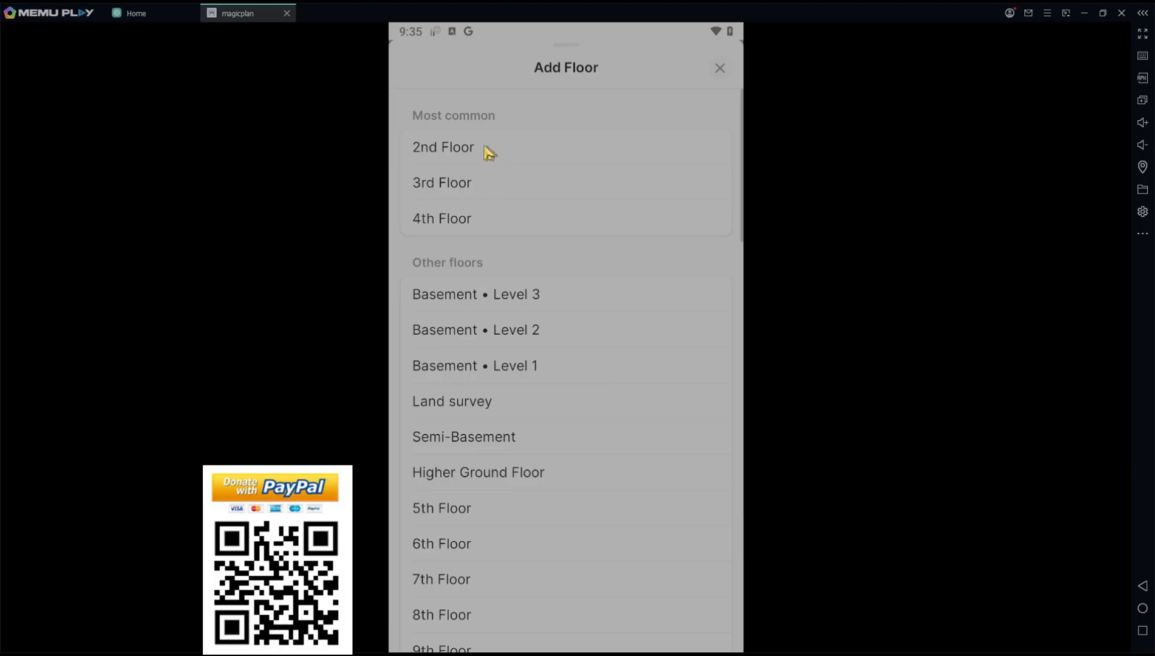
{"action": "left_click", "coordinate": [449, 152]}
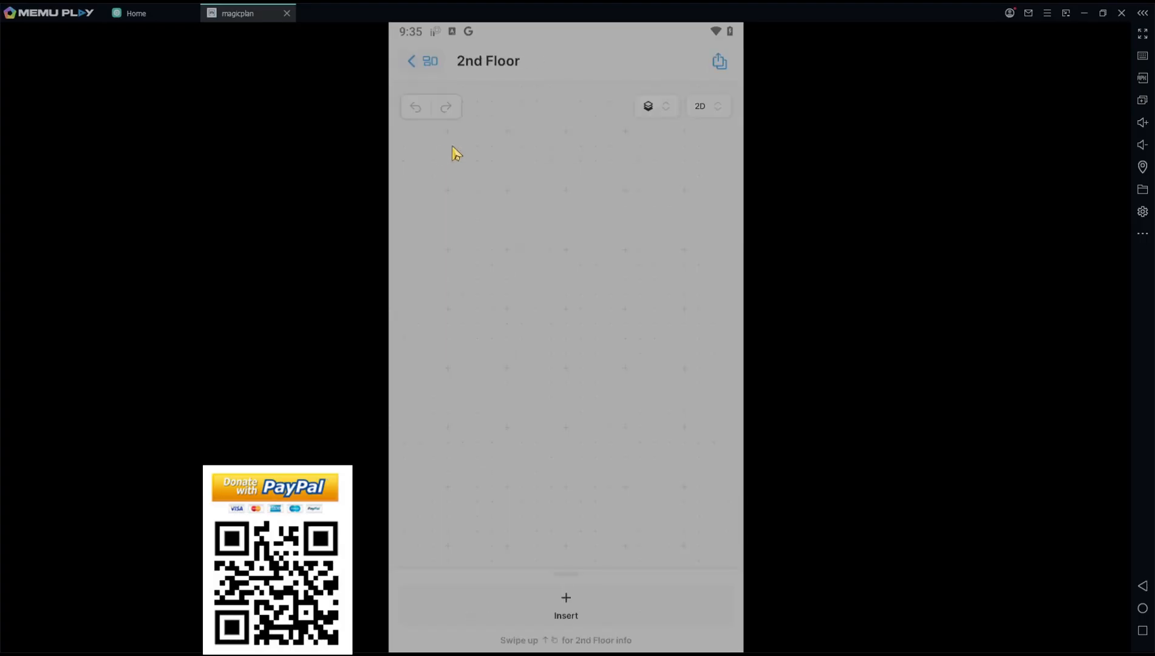
{"action": "left_click", "coordinate": [566, 604]}
{"action": "left_click", "coordinate": [523, 430]}
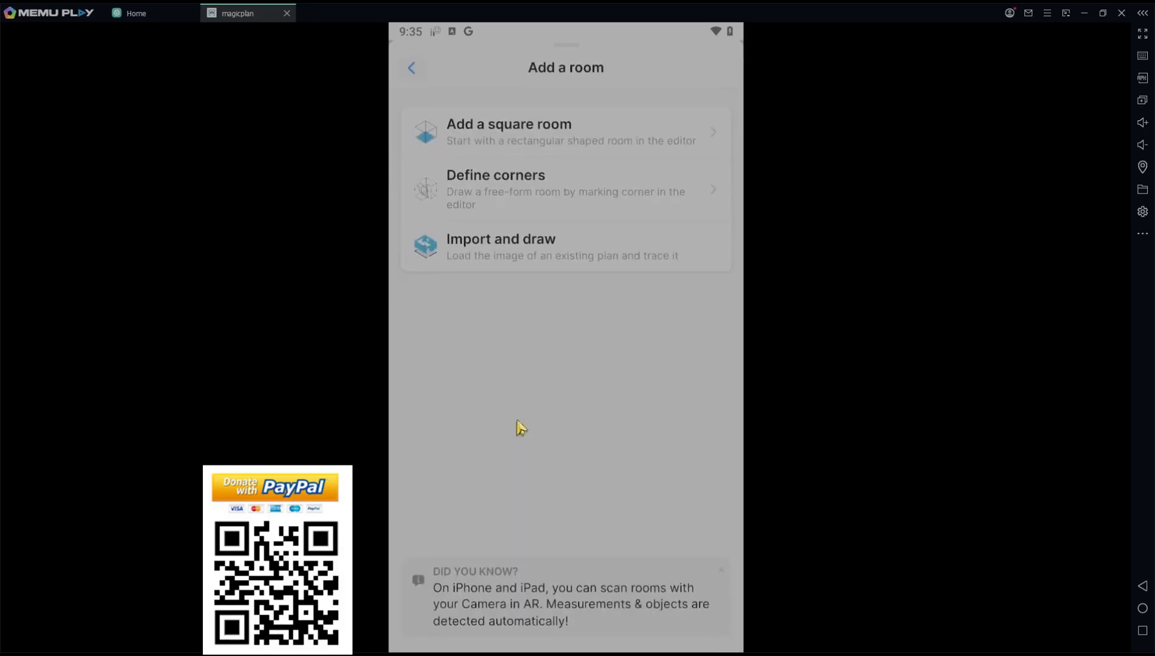
- Place a 2.50 m square Living Room on the 2nd Floor and return to the floor
{"action": "left_click", "coordinate": [521, 140]}
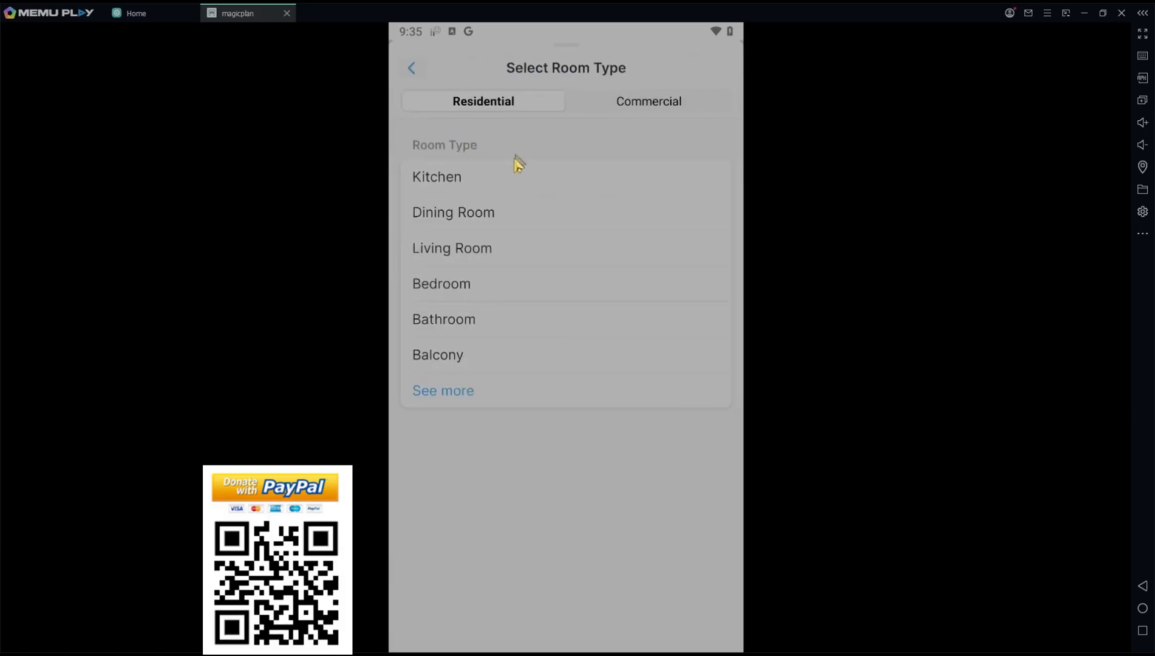
{"action": "left_click", "coordinate": [465, 254]}
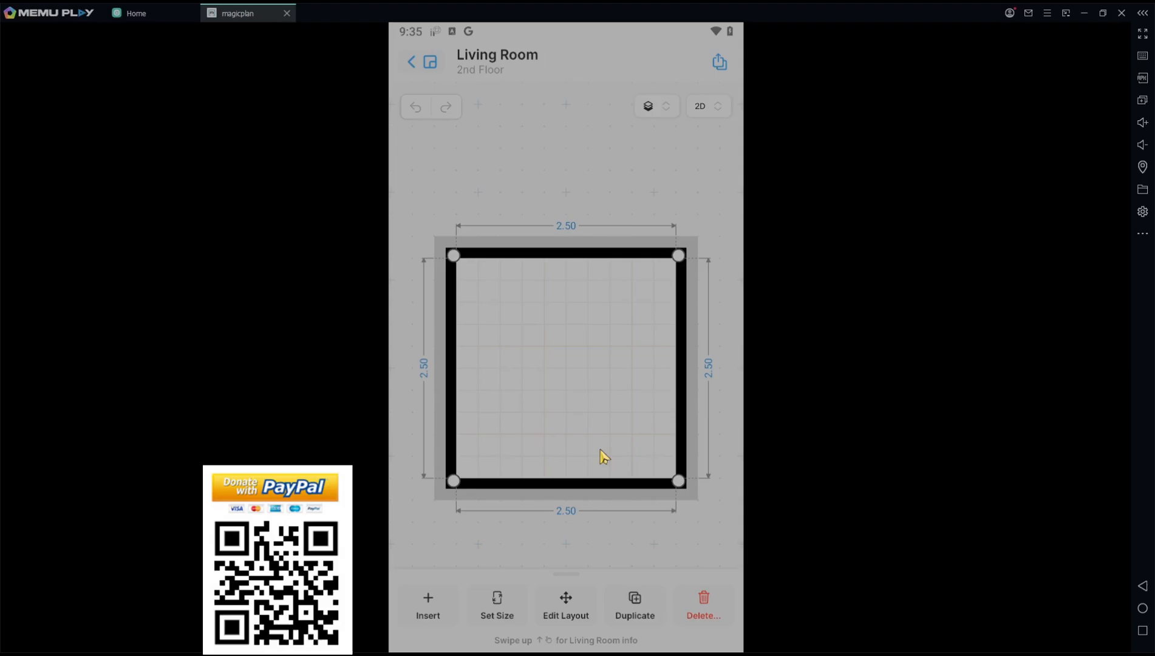
{"action": "left_click", "coordinate": [427, 545]}
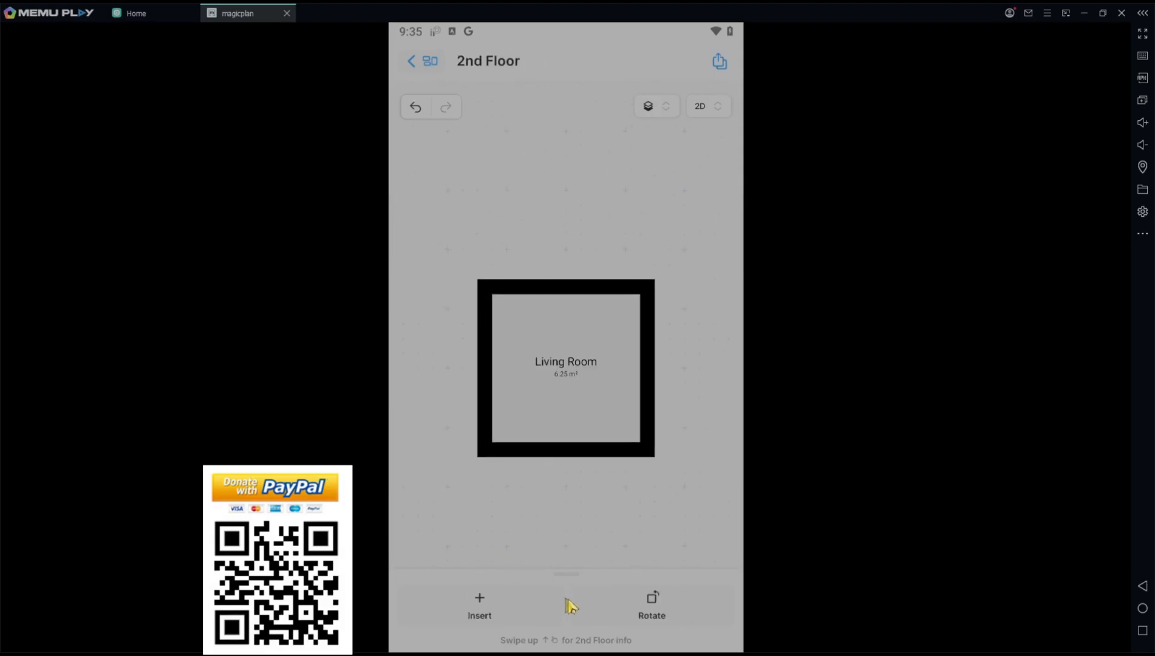
{"action": "left_click_drag", "start_coordinate": [582, 610], "coordinate": [591, 343]}
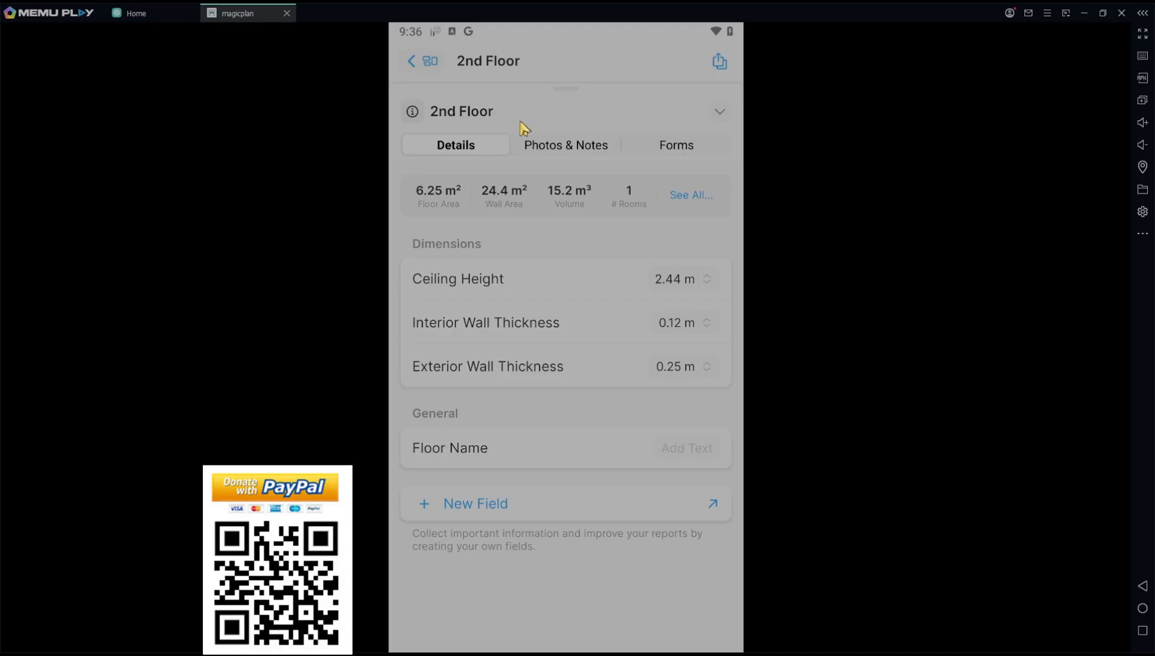
{"action": "left_click_drag", "start_coordinate": [559, 117], "coordinate": [580, 564]}
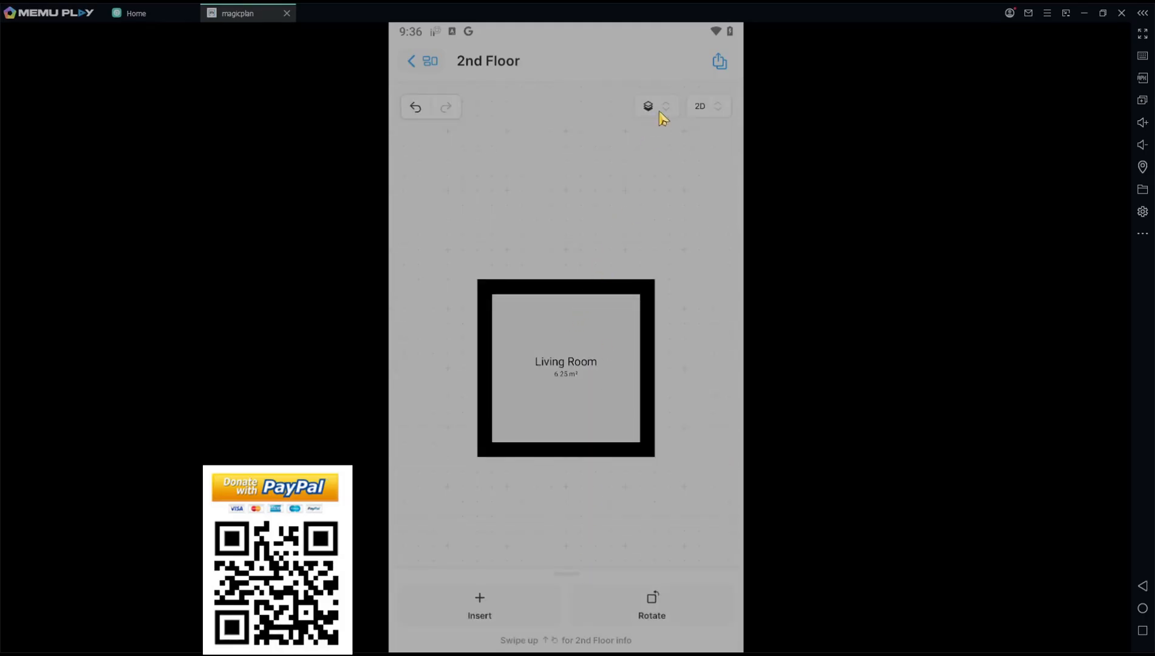
{"action": "left_click", "coordinate": [659, 109]}
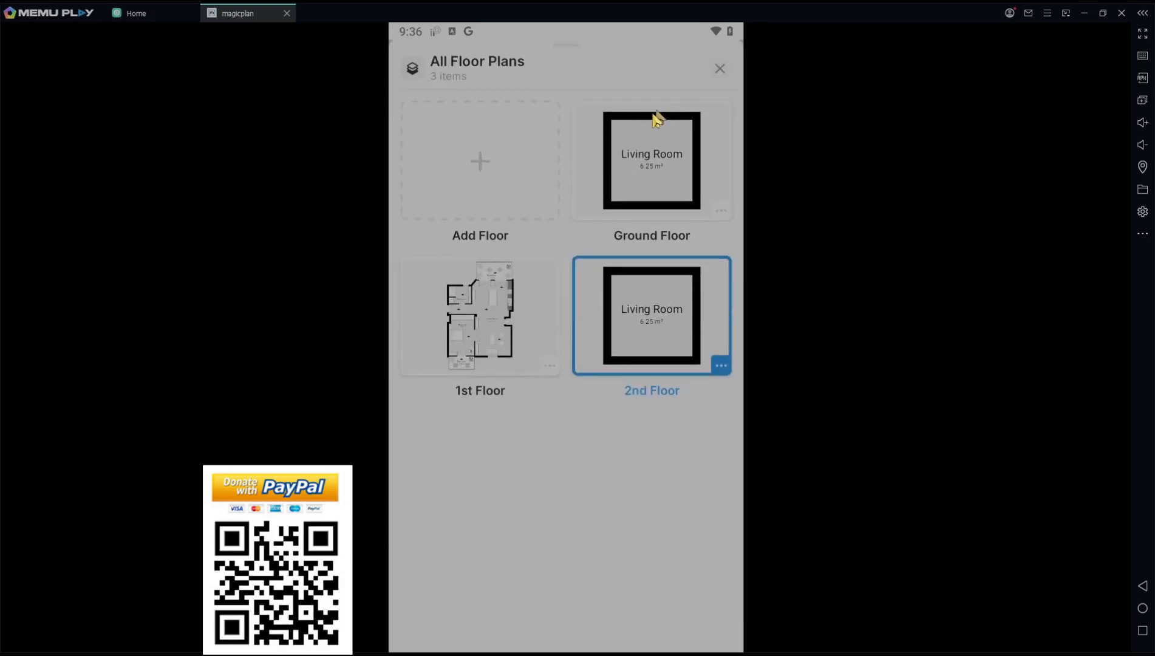
{"action": "left_click", "coordinate": [650, 182]}
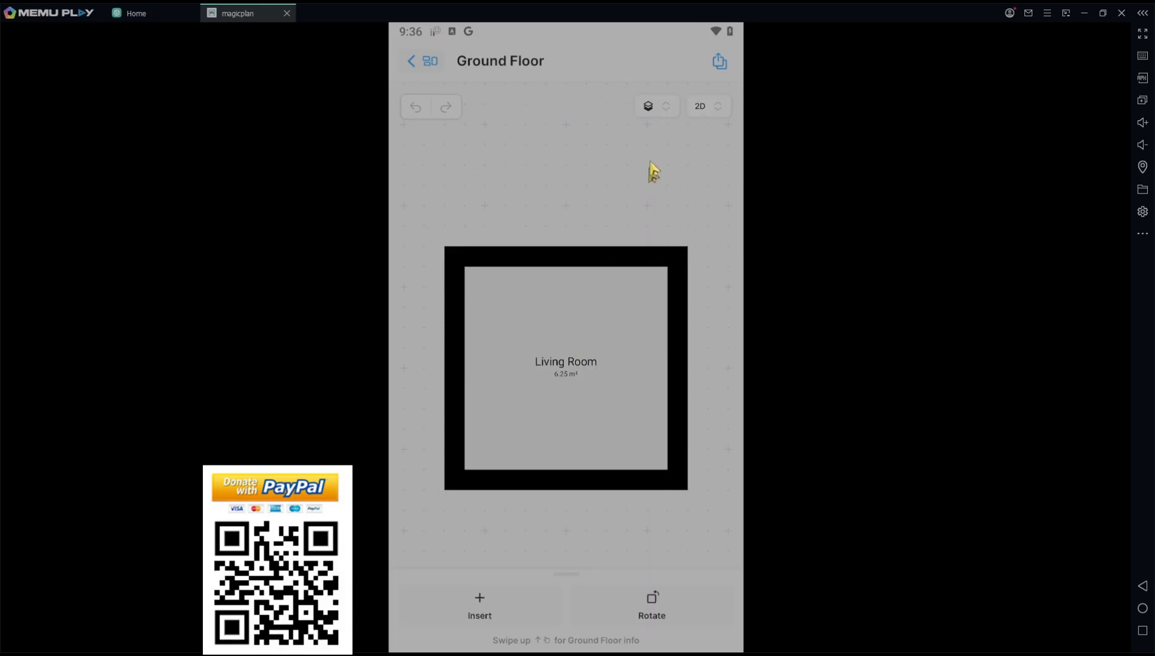
{"action": "left_click", "coordinate": [659, 107]}
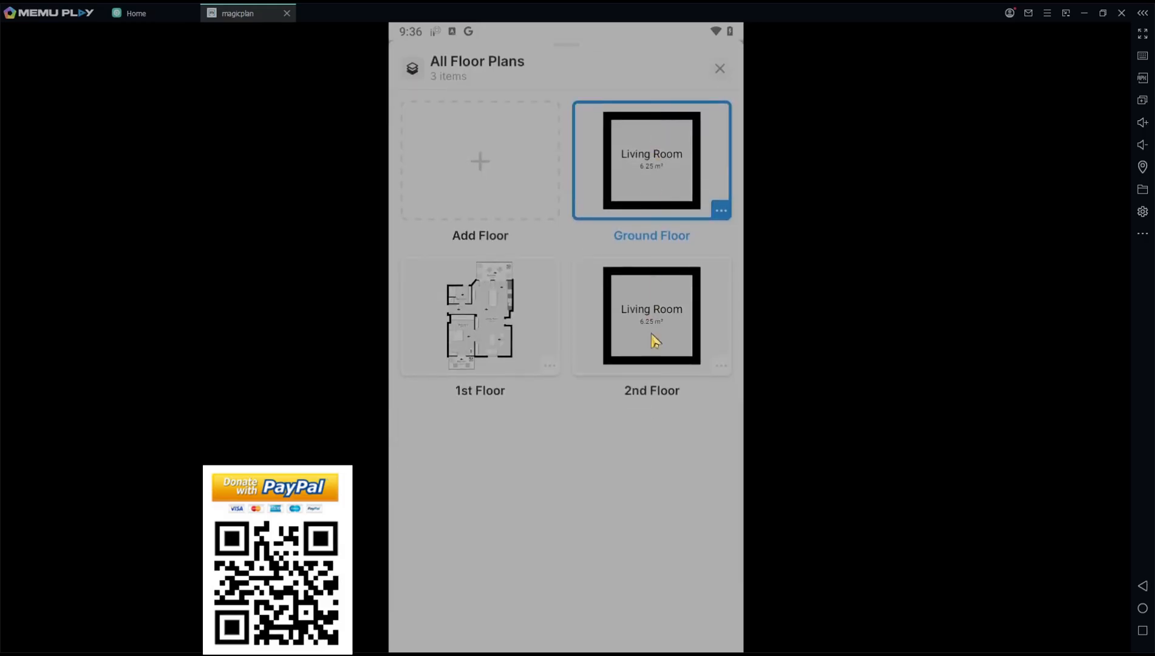
{"action": "left_click", "coordinate": [652, 326]}
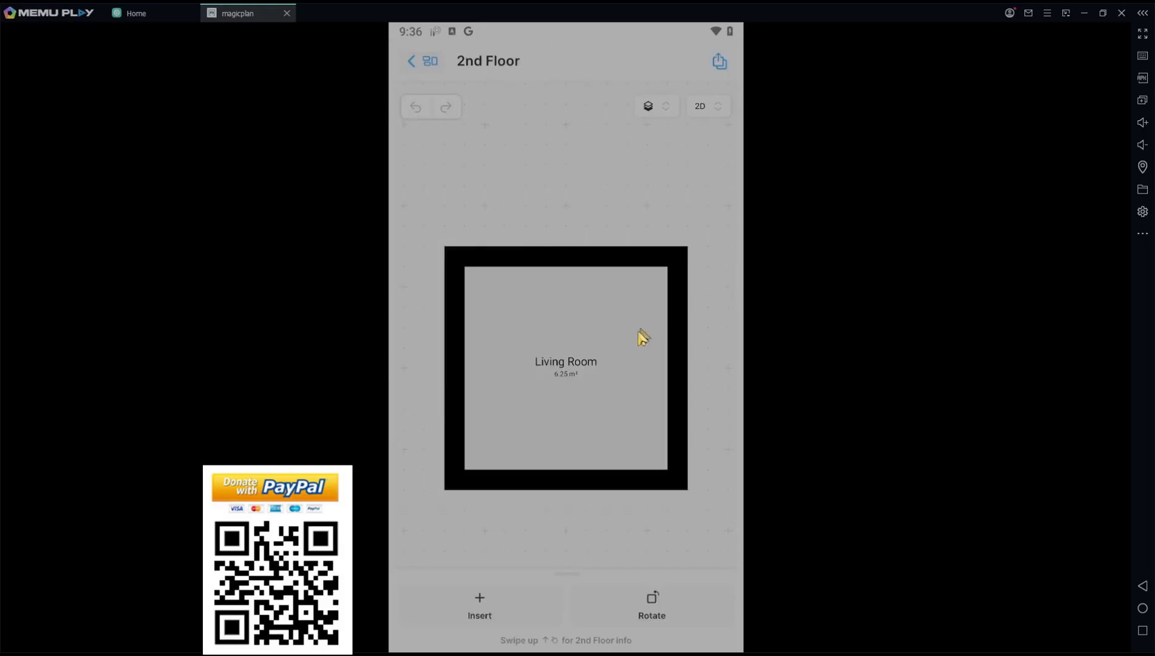